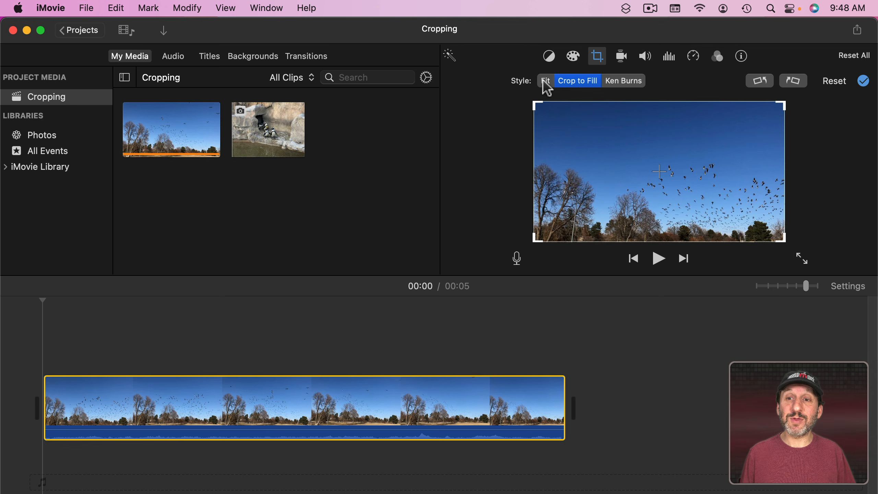
# Try extending the crop frame past the corner of the birds clip, and set its crop style to Fit.
pyautogui.moveTo(536, 105)
pyautogui.mouseDown()
pyautogui.moveTo(574, 129)
pyautogui.moveTo(522, 98)
pyautogui.mouseUp()
pyautogui.click(547, 85)
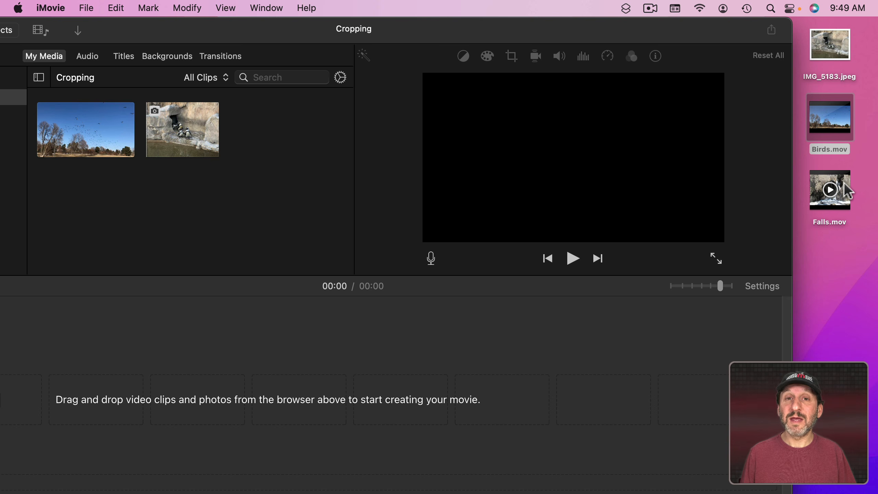
# Add Falls.mov from the desktop to the timeline and try its Fit and Crop to Fill crop styles.
pyautogui.moveTo(846, 190); pyautogui.dragTo(380, 345)
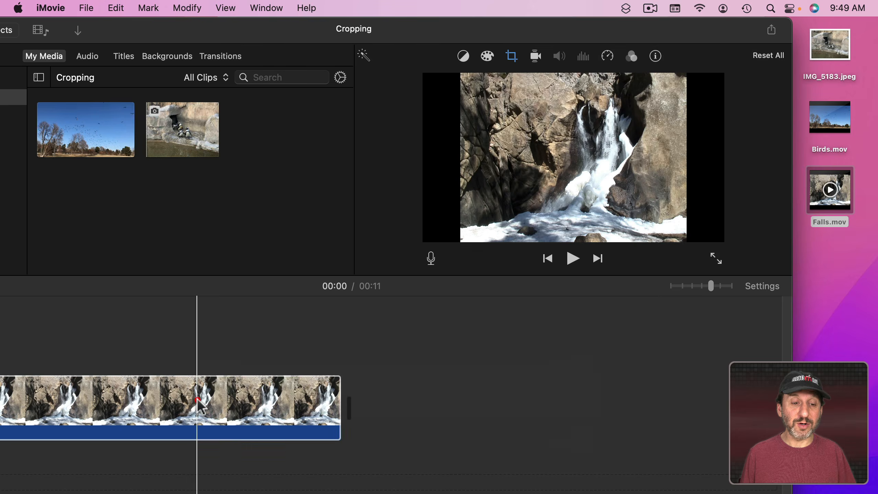
pyautogui.moveTo(242, 31); pyautogui.dragTo(329, 28)
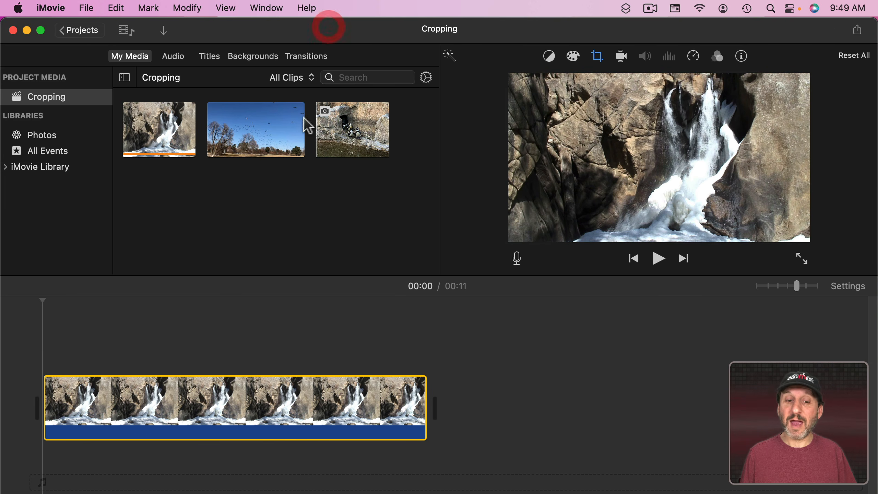
pyautogui.click(598, 56)
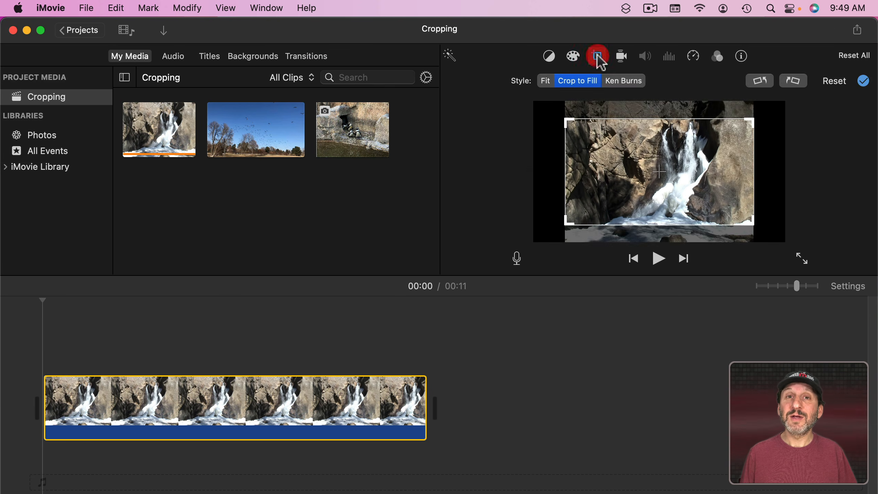
pyautogui.click(548, 81)
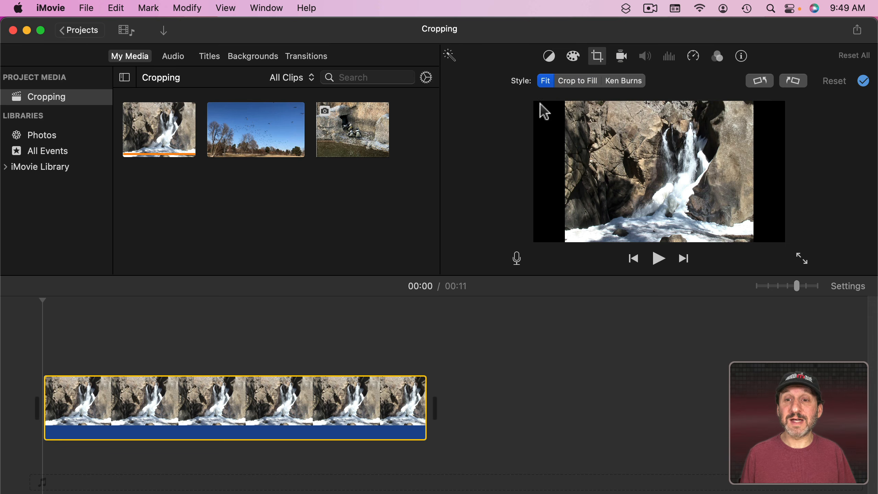
pyautogui.click(575, 86)
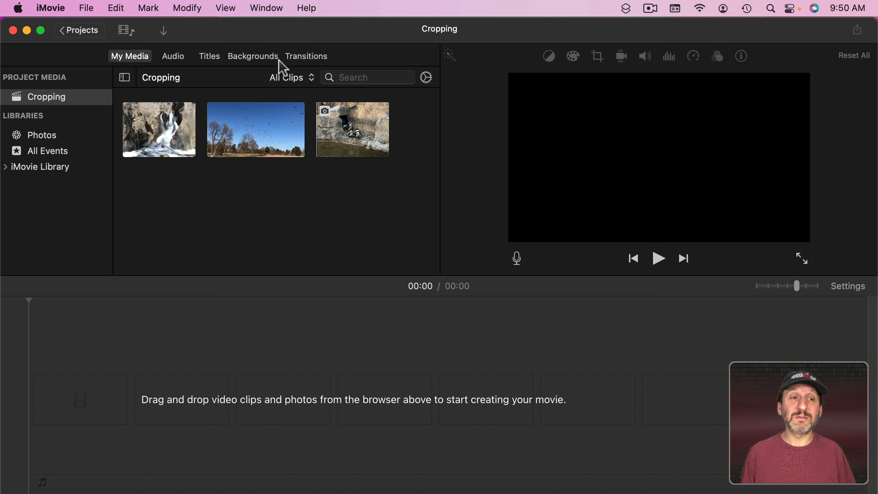
# Add the Silk-Orange background to the empty timeline.
pyautogui.click(254, 59)
pyautogui.scroll(-10, 191, 156)
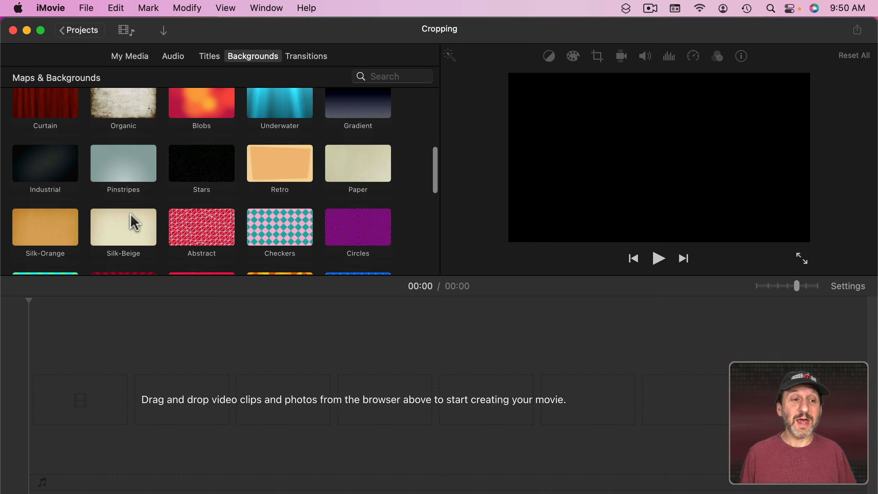
pyautogui.scroll(1, 135, 223)
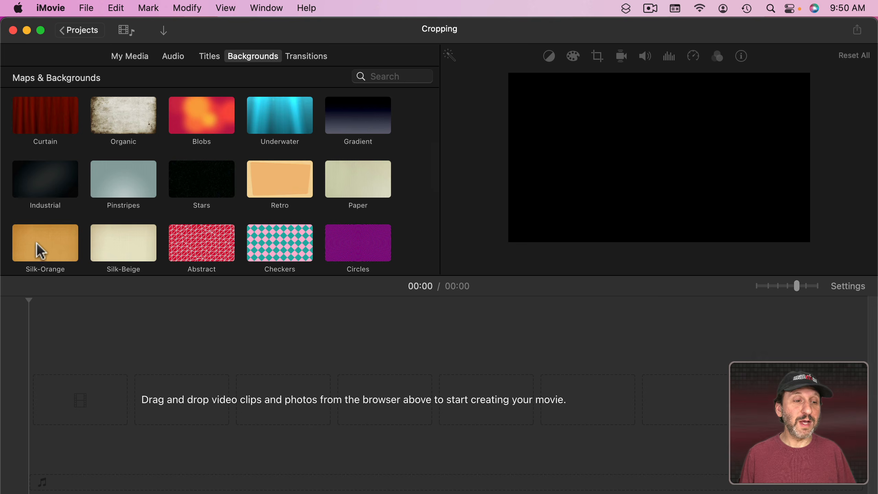
pyautogui.moveTo(41, 251); pyautogui.dragTo(43, 384)
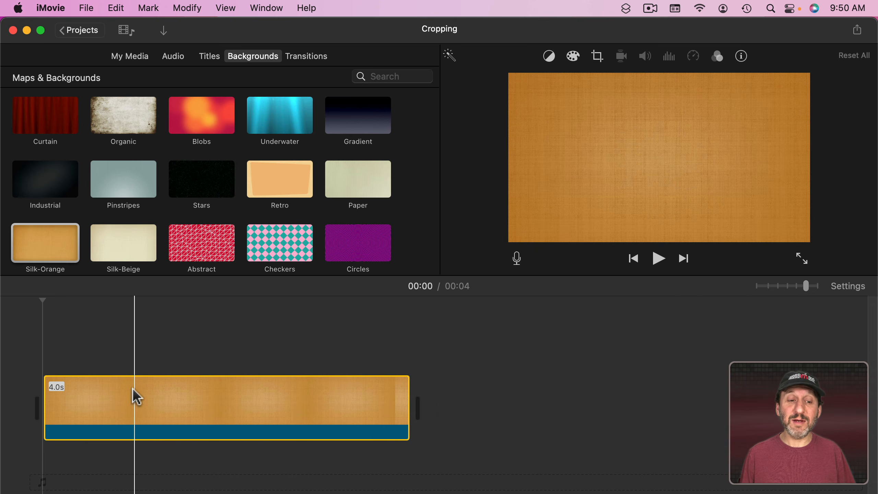
# Place IMG_5183.jpeg from the desktop above the orange background and align it with the start of the timeline.
pyautogui.moveTo(723, 34); pyautogui.dragTo(647, 33)
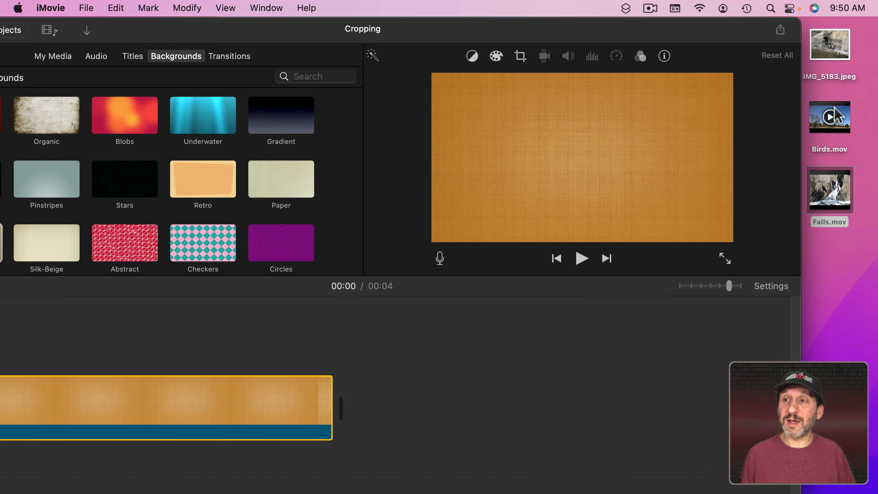
pyautogui.moveTo(829, 45); pyautogui.dragTo(31, 340)
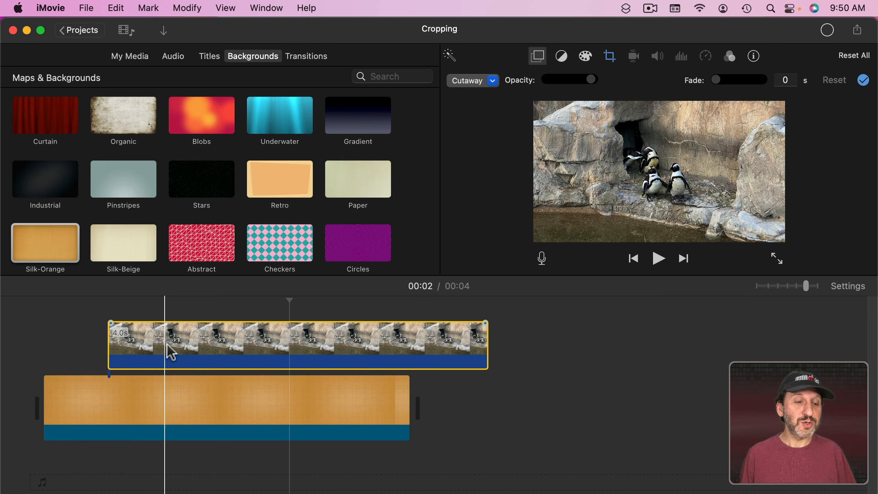
pyautogui.moveTo(172, 355); pyautogui.dragTo(104, 355)
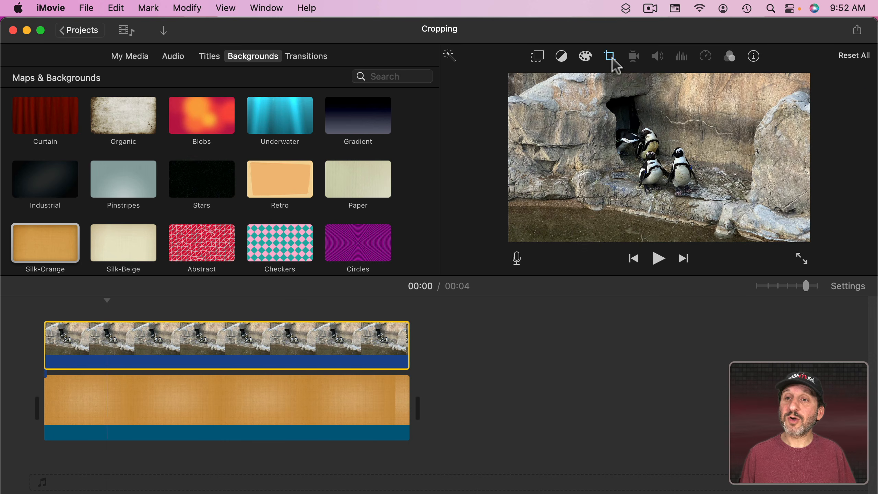
# Set the overlaid penguin photo's crop style to Fit and apply it.
pyautogui.click(611, 59)
pyautogui.click(545, 83)
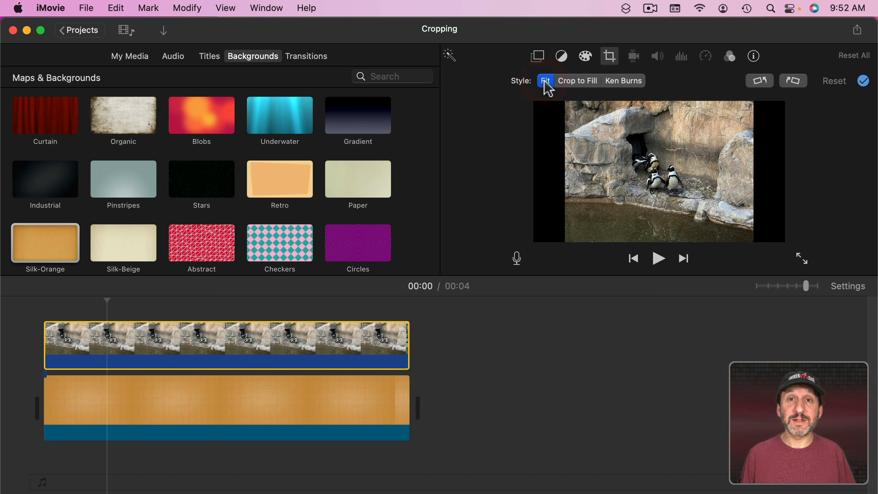
pyautogui.click(864, 82)
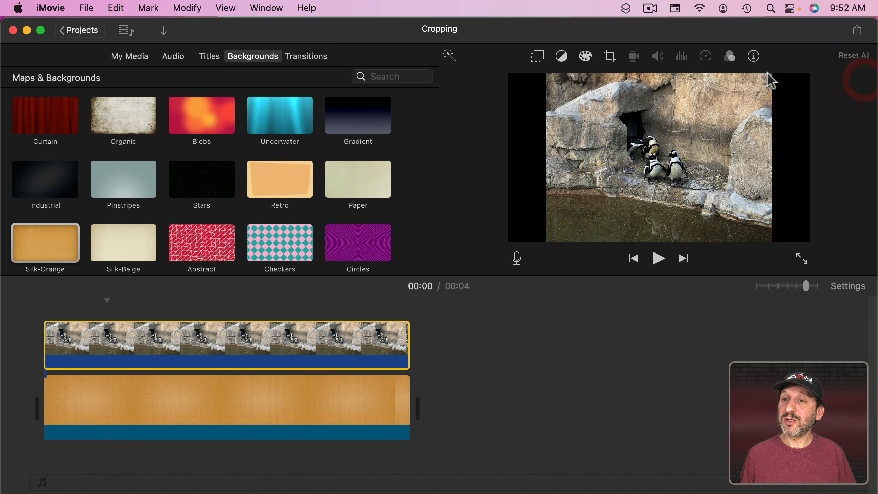
# Change the penguin photo's overlay to Picture in Picture, enlarge it to the full frame height and centre it over the orange background.
pyautogui.click(538, 58)
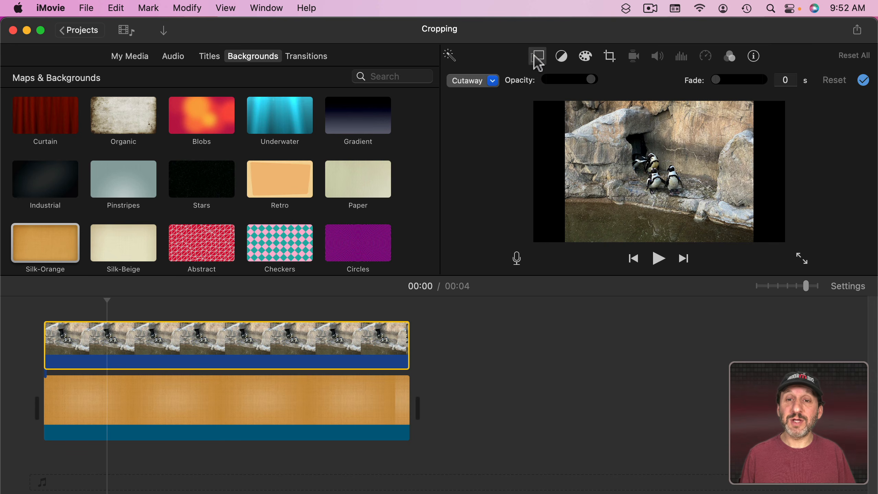
pyautogui.click(494, 80)
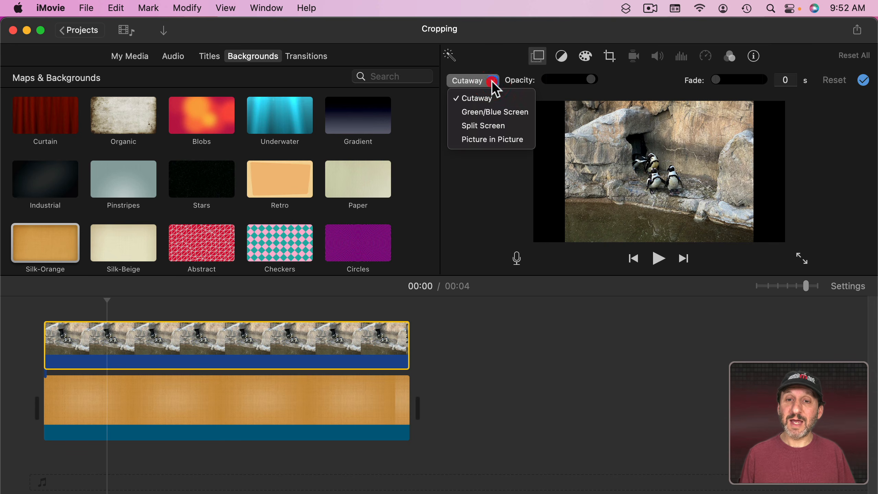
pyautogui.click(495, 140)
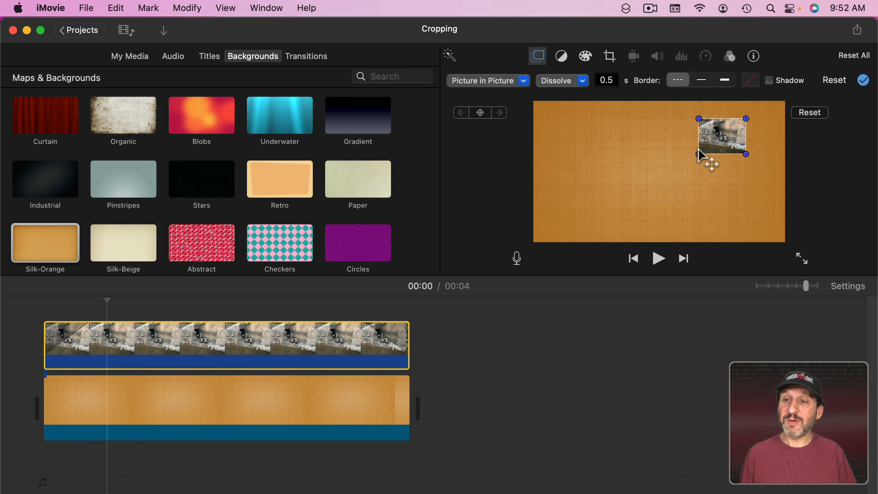
pyautogui.moveTo(698, 155); pyautogui.dragTo(580, 238)
pyautogui.moveTo(579, 119); pyautogui.dragTo(558, 102)
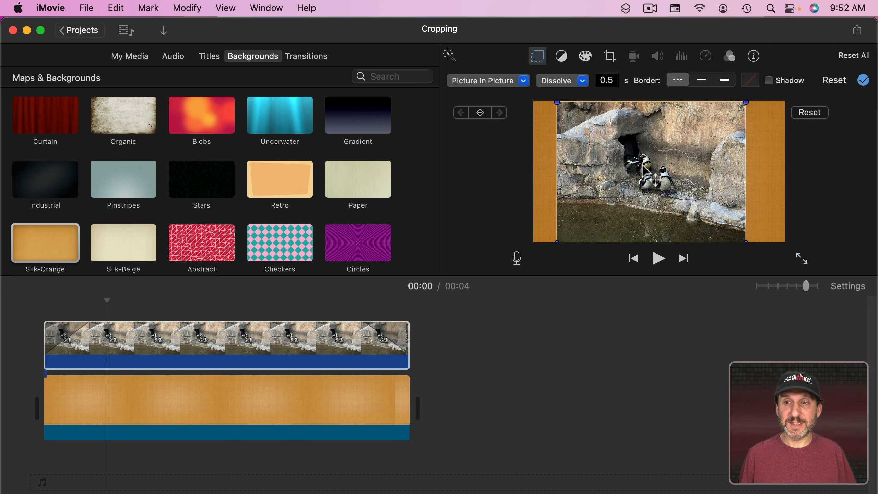
pyautogui.moveTo(642, 165); pyautogui.dragTo(650, 170)
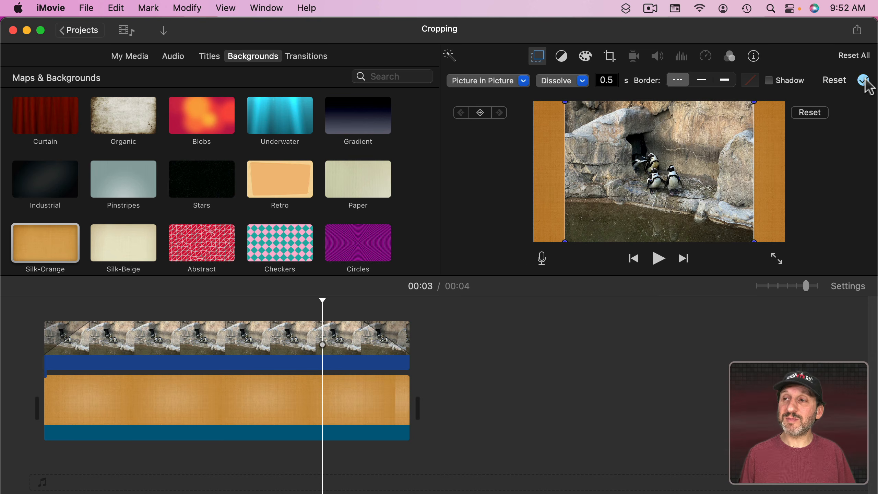
pyautogui.click(865, 82)
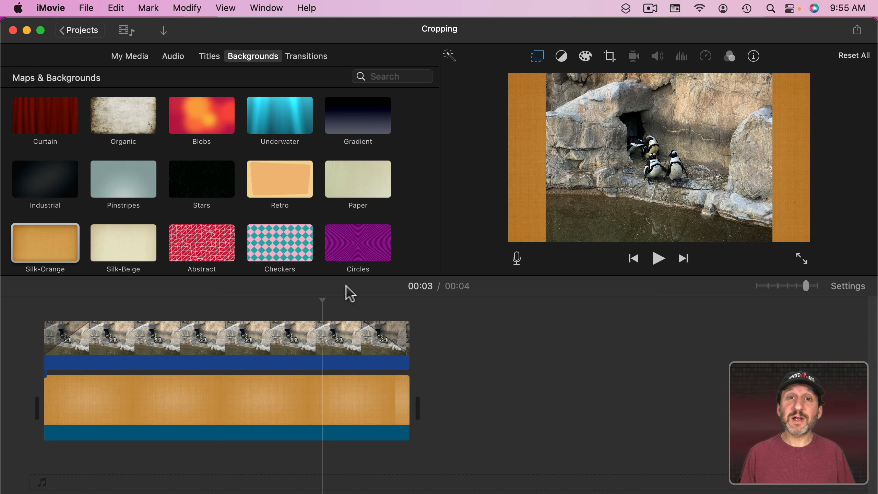
# Delete the penguin photo and the orange background from the timeline.
pyautogui.click(313, 343)
pyautogui.press('BackSpace')
pyautogui.click(303, 413)
pyautogui.press('BackSpace')
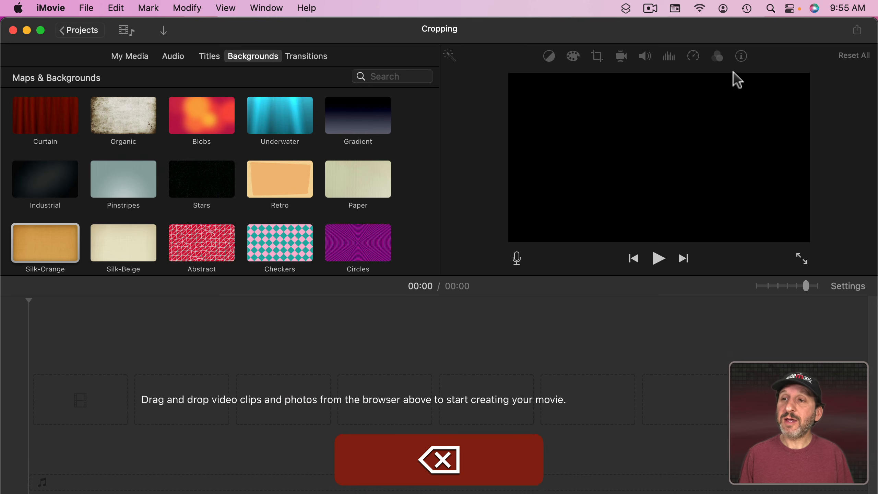
# Add background.png from the desktop to the timeline as the base clip.
pyautogui.moveTo(748, 31); pyautogui.dragTo(645, 31)
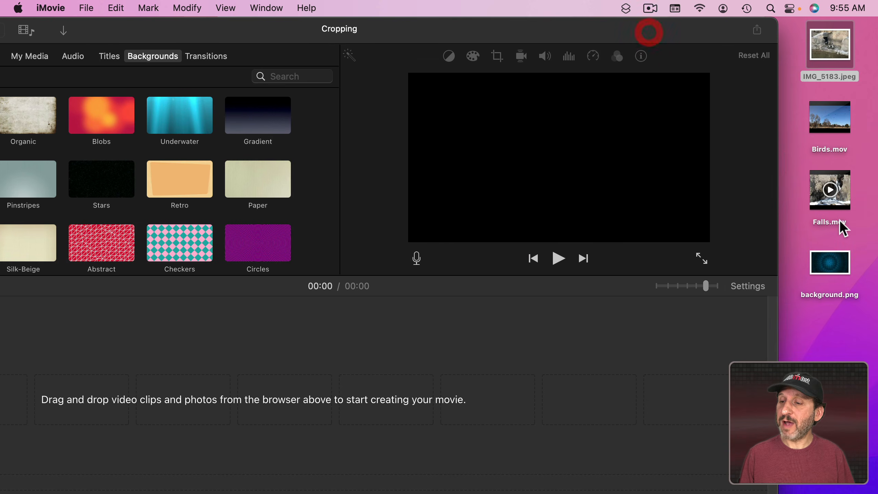
pyautogui.click(834, 268)
pyautogui.moveTo(833, 251); pyautogui.dragTo(63, 398)
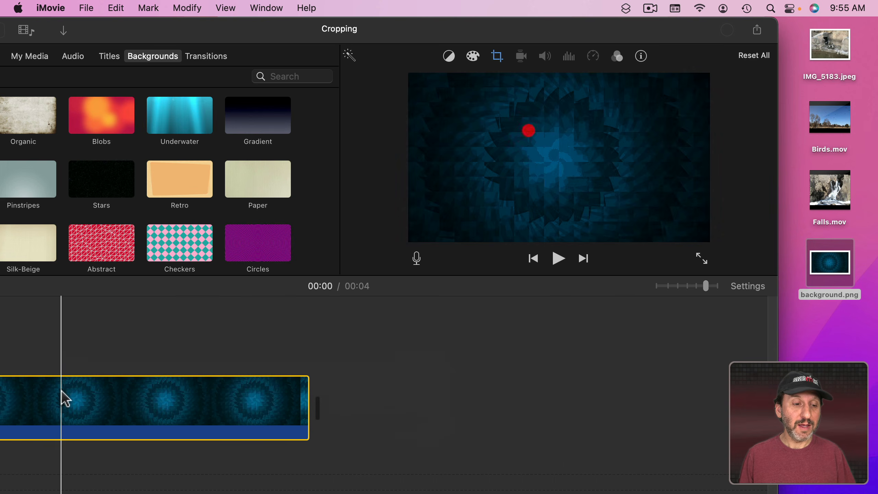
pyautogui.doubleClick(214, 30)
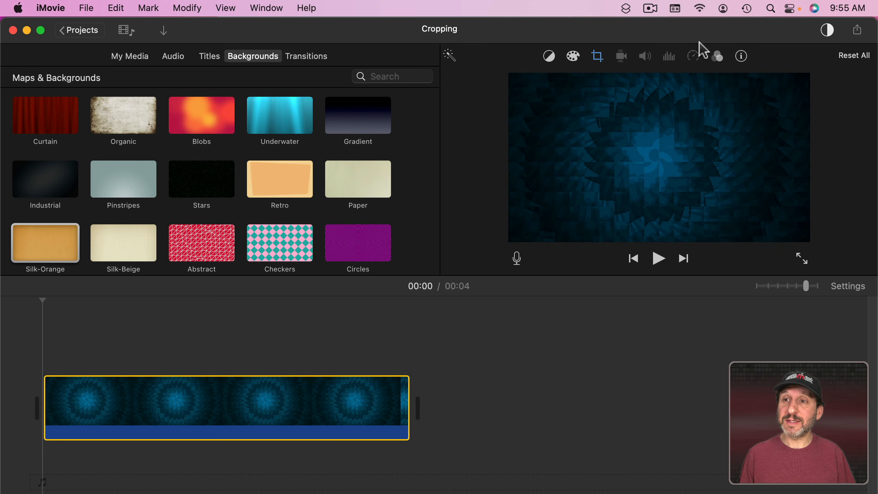
# Overlay IMG_5183.jpeg from the desktop above the blue background clip in the timeline.
pyautogui.doubleClick(649, 37)
pyautogui.moveTo(837, 49); pyautogui.dragTo(197, 341)
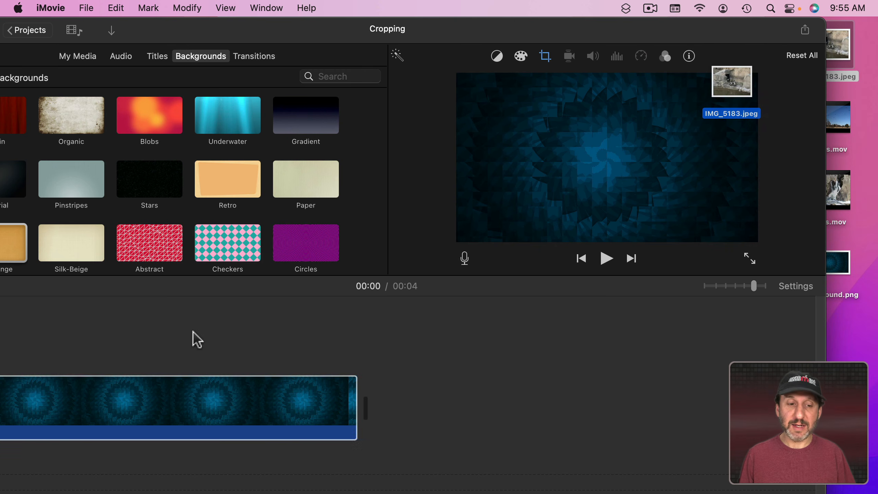
pyautogui.moveTo(64, 356); pyautogui.dragTo(61, 358)
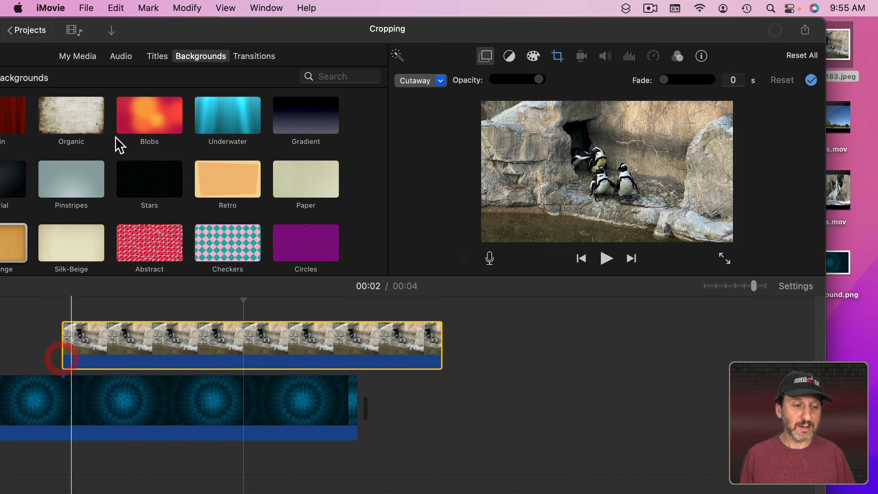
pyautogui.doubleClick(145, 30)
# Set the overlaid photo's crop style to Fit and its overlay mode to Picture in Picture.
pyautogui.click(609, 56)
pyautogui.click(544, 81)
pyautogui.click(538, 57)
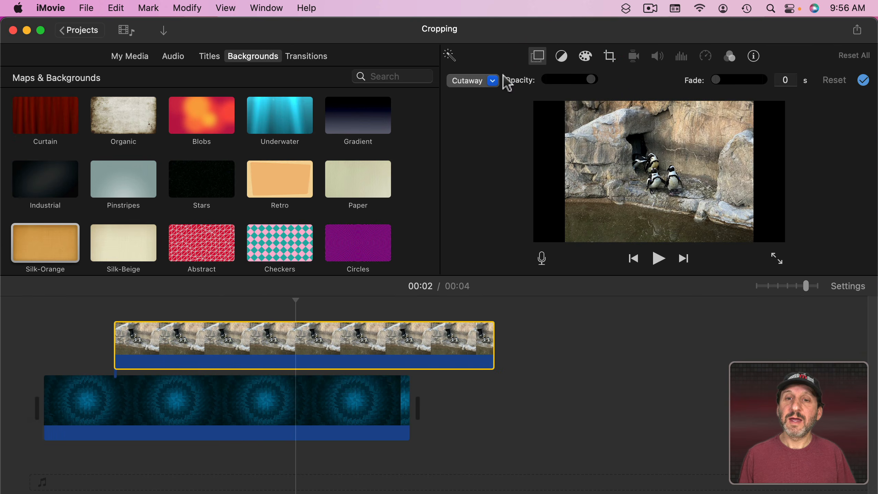
pyautogui.click(491, 81)
pyautogui.click(487, 140)
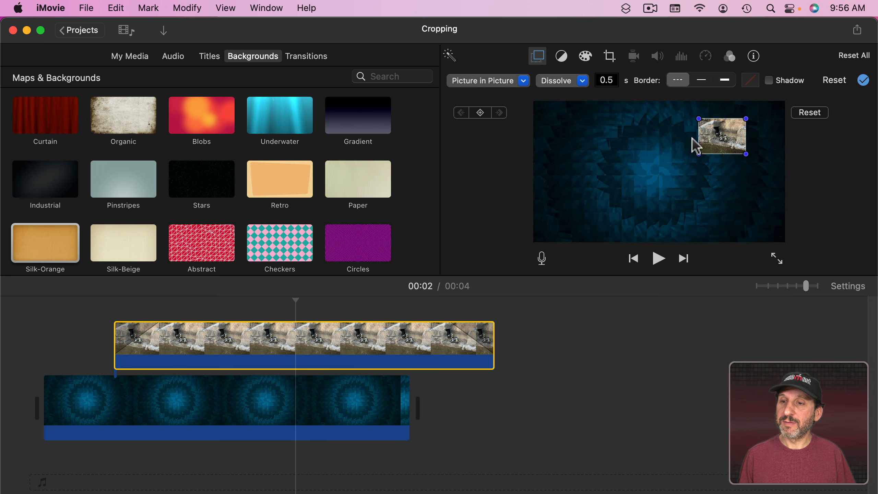
# Enlarge the inset penguin photo to the full frame height and centre it over the blue background.
pyautogui.moveTo(717, 145); pyautogui.dragTo(746, 229)
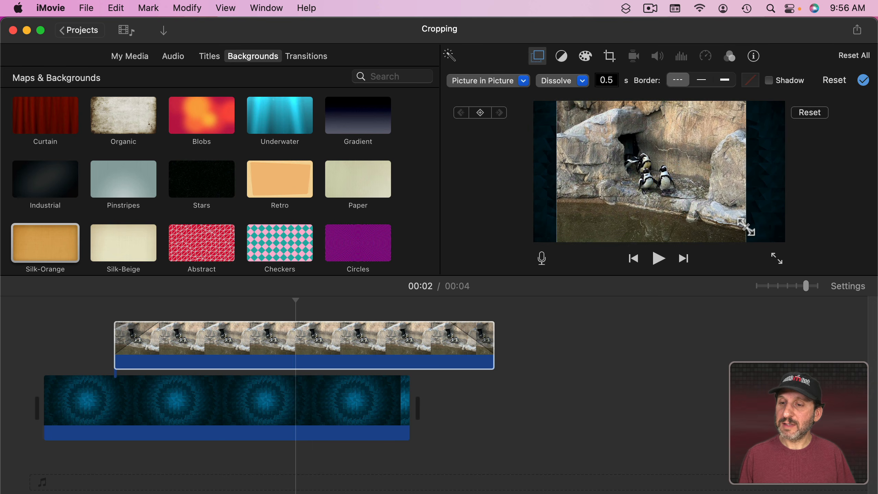
pyautogui.moveTo(659, 177)
pyautogui.mouseDown()
pyautogui.moveTo(671, 178)
pyautogui.moveTo(664, 172)
pyautogui.mouseUp()
pyautogui.click(522, 132)
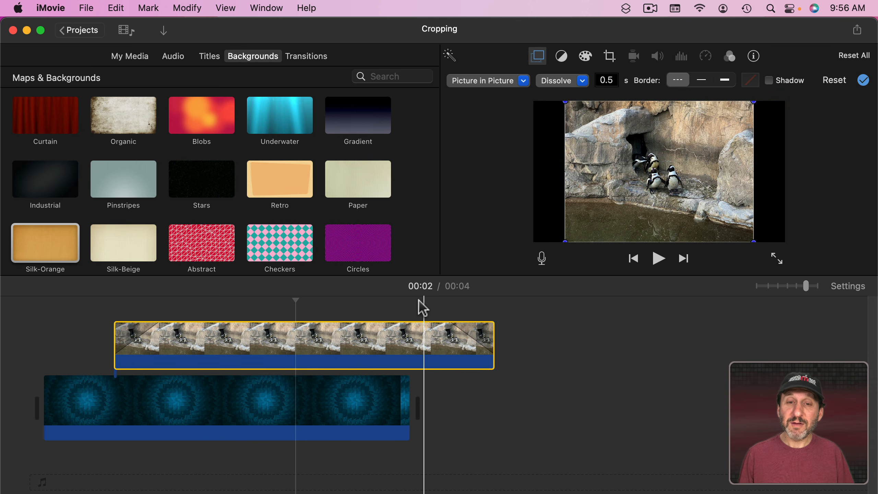
# Delete both the overlaid photo and the blue background clip from the timeline.
pyautogui.moveTo(420, 304); pyautogui.dragTo(307, 402)
pyautogui.press('BackSpace')
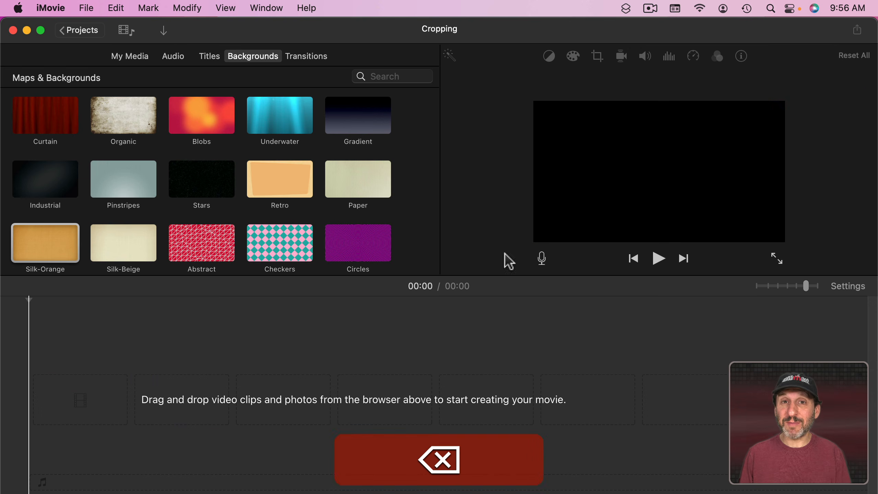
# Add IMG_5183.jpeg to the timeline twice, stacked as base clip and overlay, with the overlay aligned to the start.
pyautogui.moveTo(779, 42); pyautogui.dragTo(693, 31)
pyautogui.moveTo(828, 44); pyautogui.dragTo(57, 420)
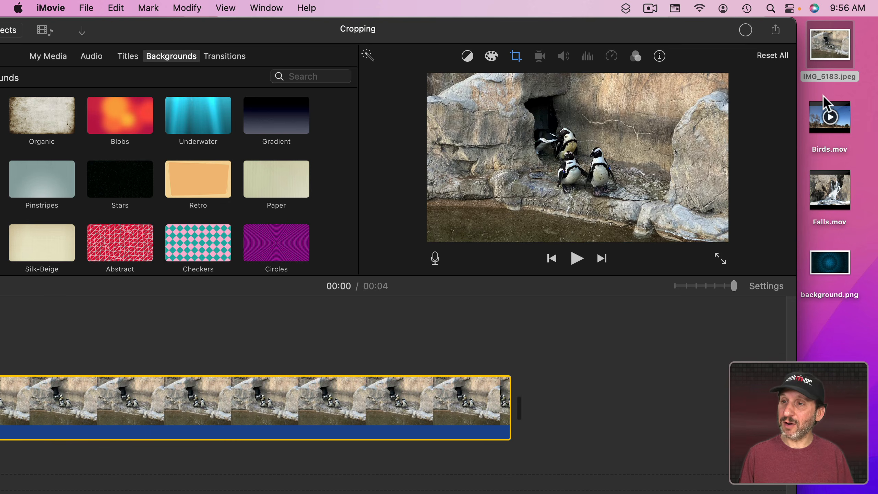
pyautogui.moveTo(830, 45); pyautogui.dragTo(18, 351)
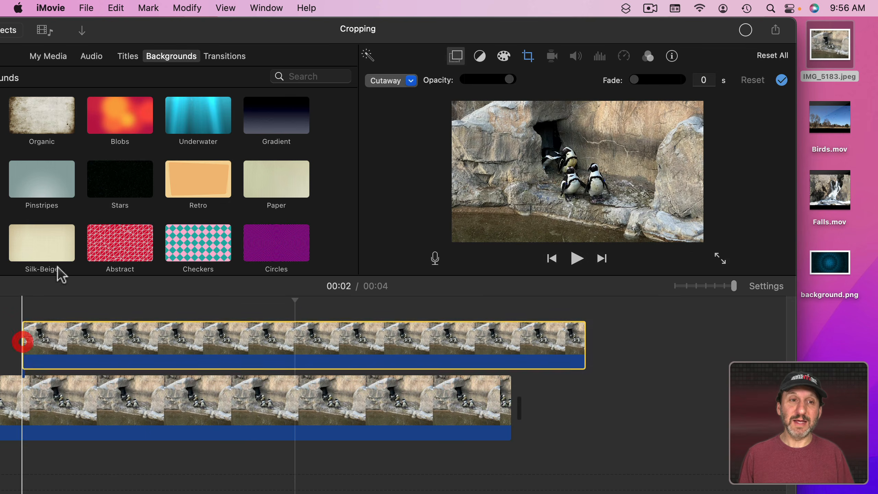
pyautogui.moveTo(241, 34); pyautogui.dragTo(321, 32)
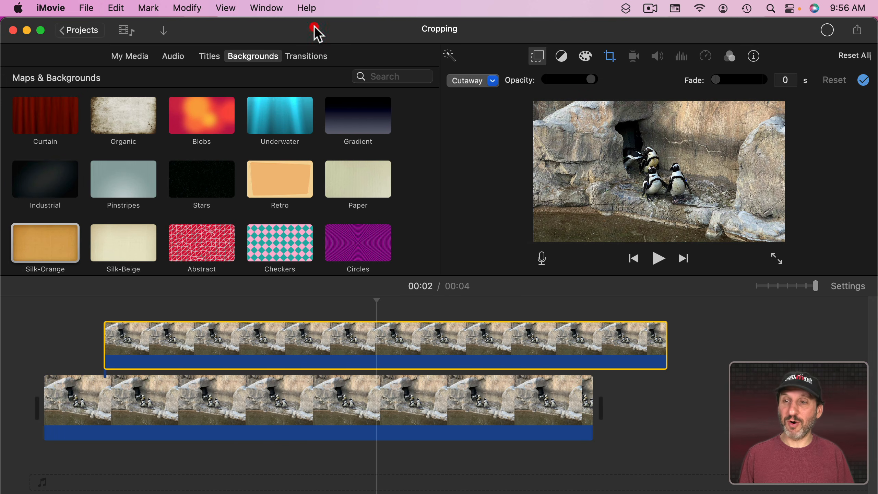
pyautogui.moveTo(140, 354); pyautogui.dragTo(122, 349)
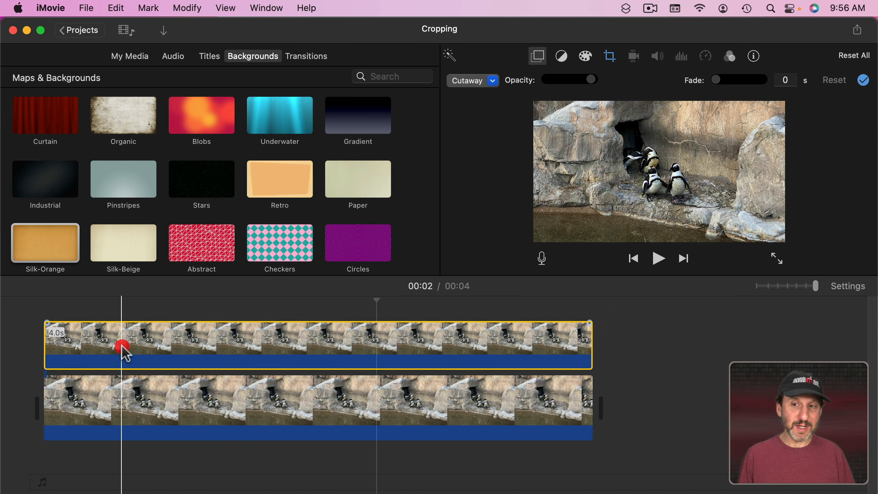
# Check the base photo's Crop to Fill framing, and set the overlaid photo's crop style to Fit.
pyautogui.click(147, 394)
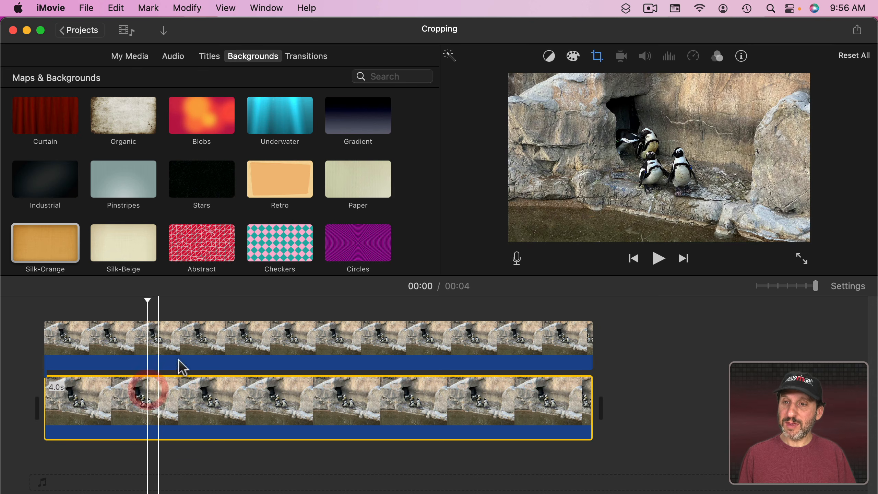
pyautogui.click(598, 56)
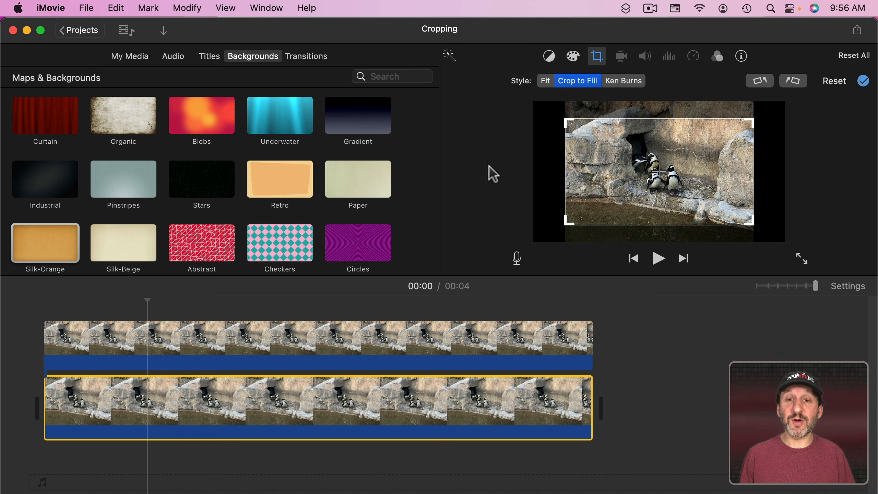
pyautogui.click(288, 337)
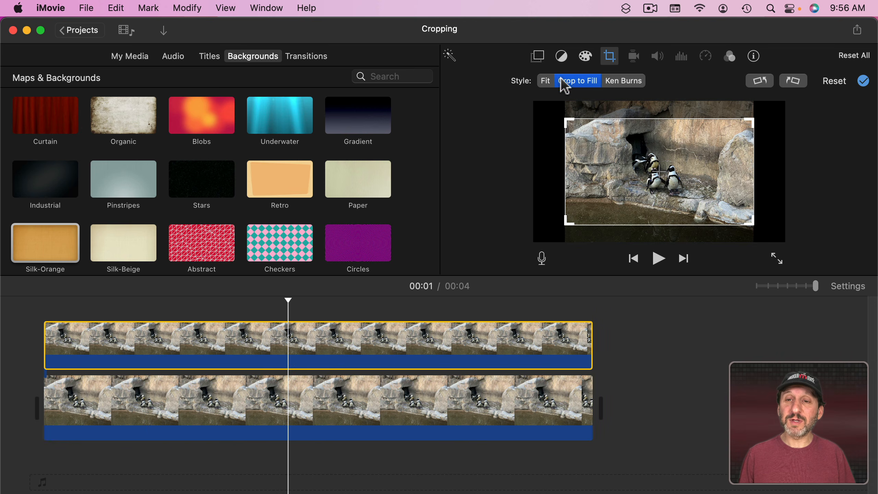
pyautogui.click(546, 82)
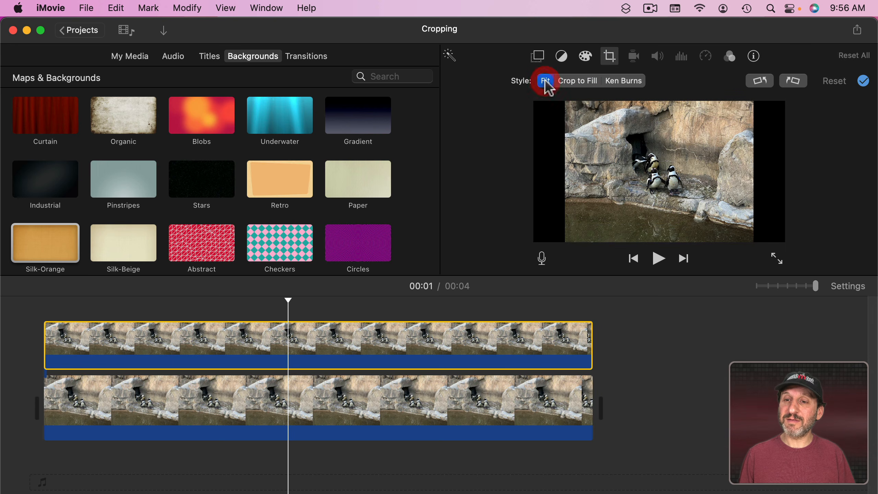
pyautogui.click(863, 82)
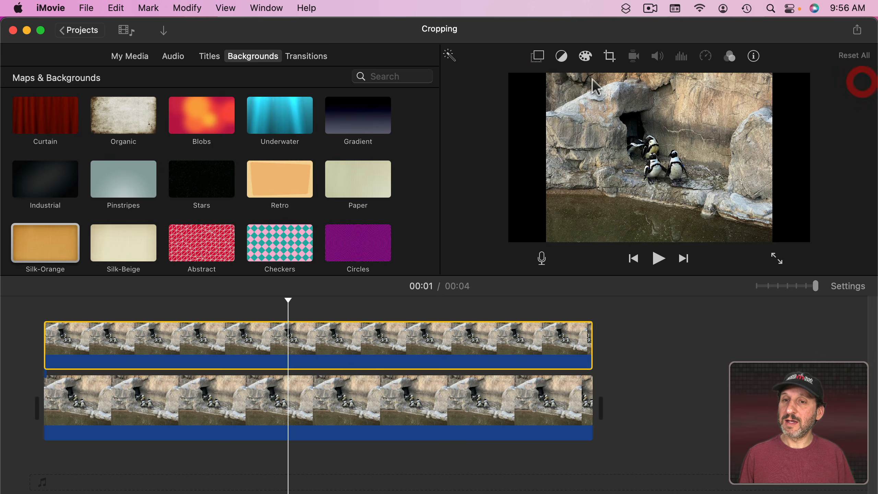
# Change the overlaid penguin photo's overlay mode from Cutaway to Picture in Picture.
pyautogui.click(537, 56)
pyautogui.click(492, 81)
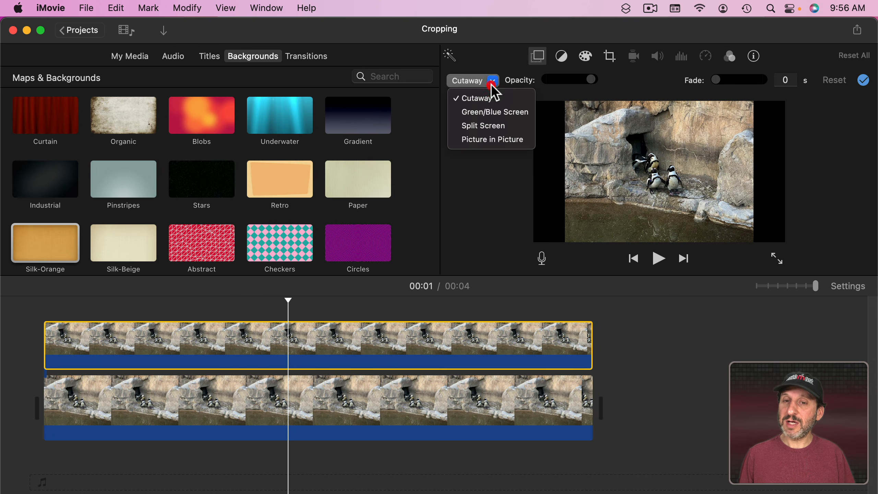
pyautogui.click(485, 140)
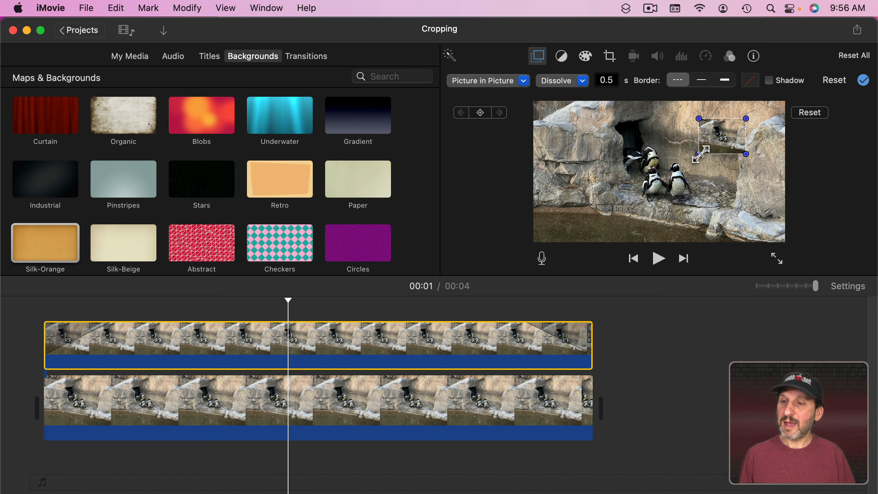
# Enlarge the inset photo to the full frame height and centre it over the base copy of the same photo.
pyautogui.moveTo(699, 154); pyautogui.dragTo(569, 241)
pyautogui.moveTo(646, 171); pyautogui.dragTo(632, 163)
pyautogui.moveTo(731, 233); pyautogui.dragTo(744, 237)
pyautogui.moveTo(656, 182); pyautogui.dragTo(667, 182)
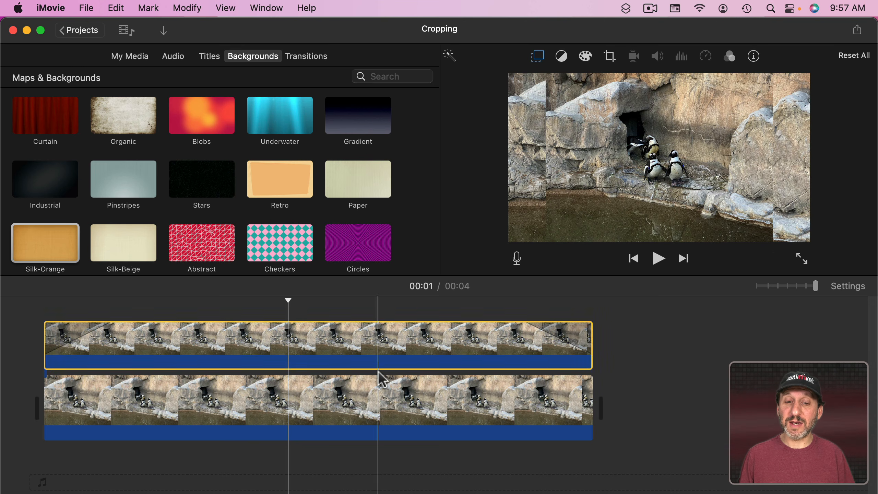
# Preview the clip filters on the base photo, including Negative, and close the filter choices without applying one.
pyautogui.click(260, 408)
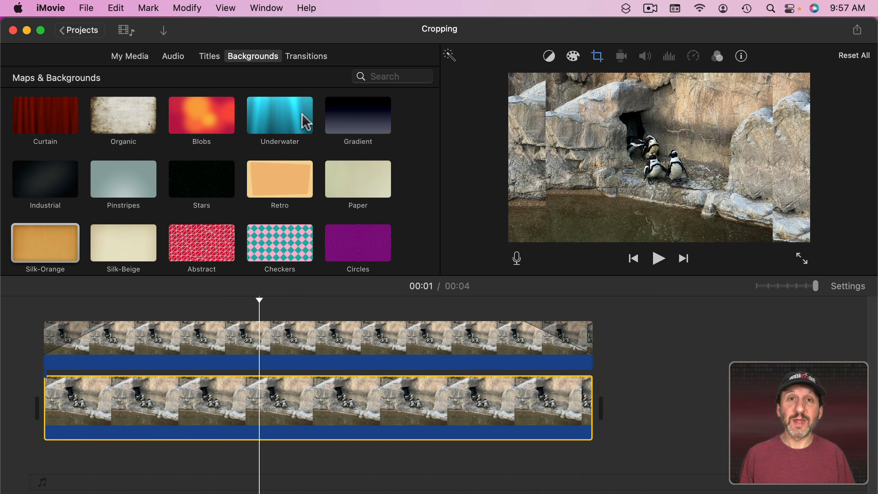
pyautogui.click(718, 57)
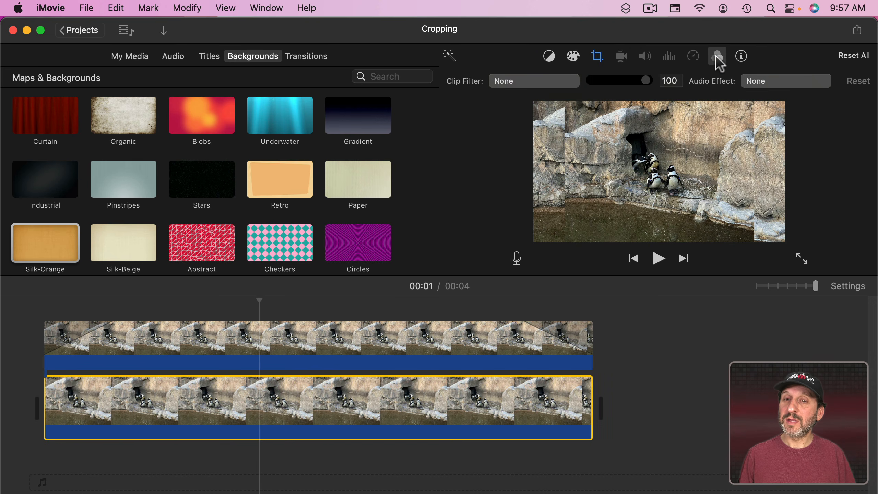
pyautogui.click(543, 82)
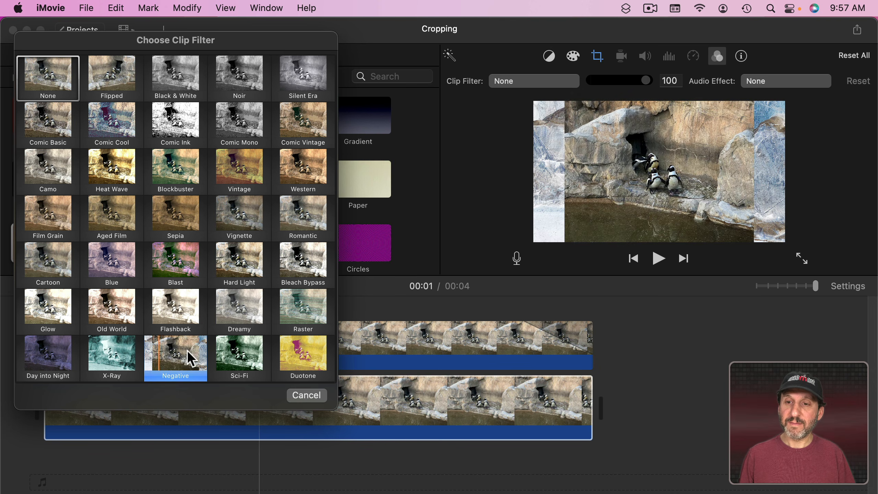
pyautogui.press('Escape')
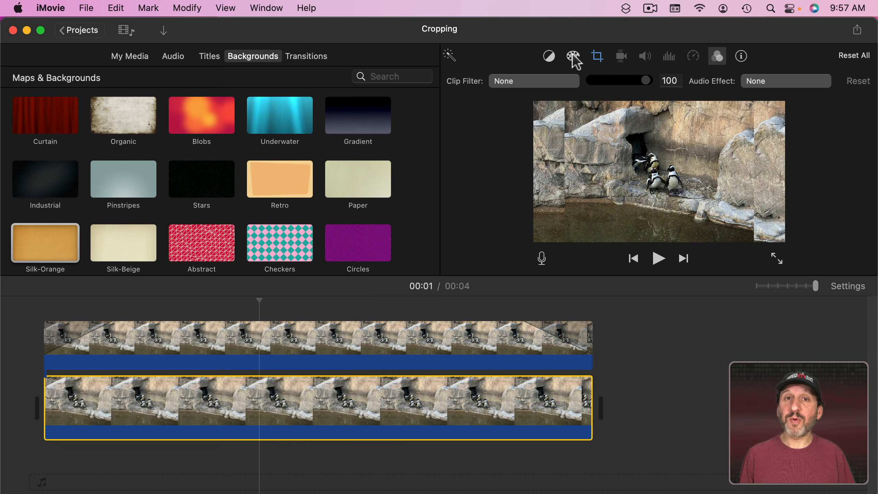
# Color-correct the base photo by lowering the highlights, warming the color temperature and reducing the saturation.
pyautogui.click(573, 56)
pyautogui.moveTo(636, 85)
pyautogui.mouseDown()
pyautogui.moveTo(575, 86)
pyautogui.moveTo(657, 90)
pyautogui.moveTo(627, 86)
pyautogui.mouseUp()
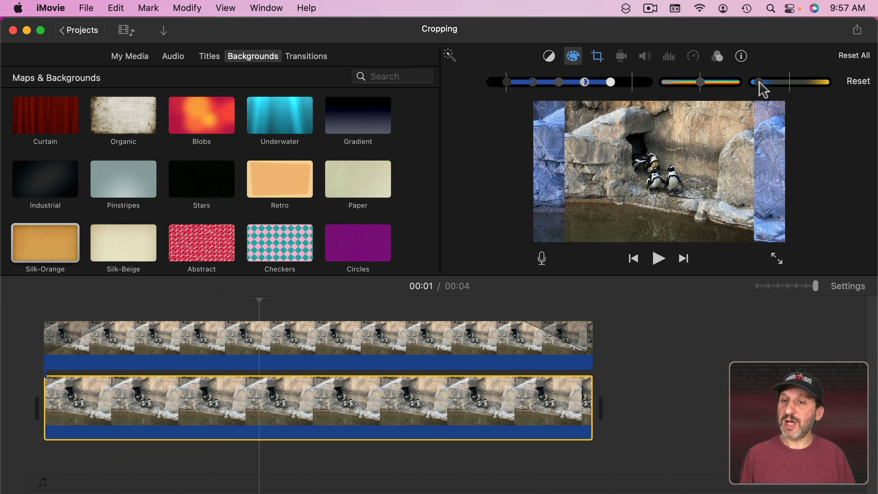
pyautogui.moveTo(702, 88)
pyautogui.mouseDown()
pyautogui.moveTo(738, 88)
pyautogui.moveTo(679, 90)
pyautogui.mouseUp()
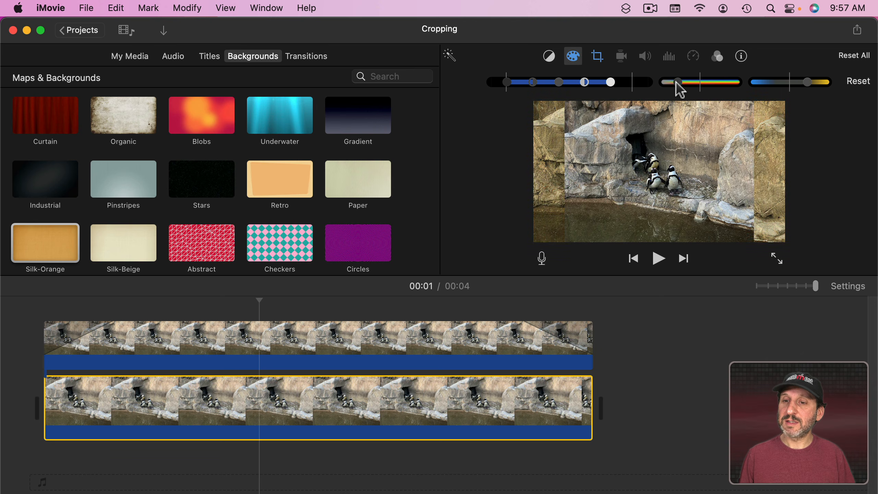